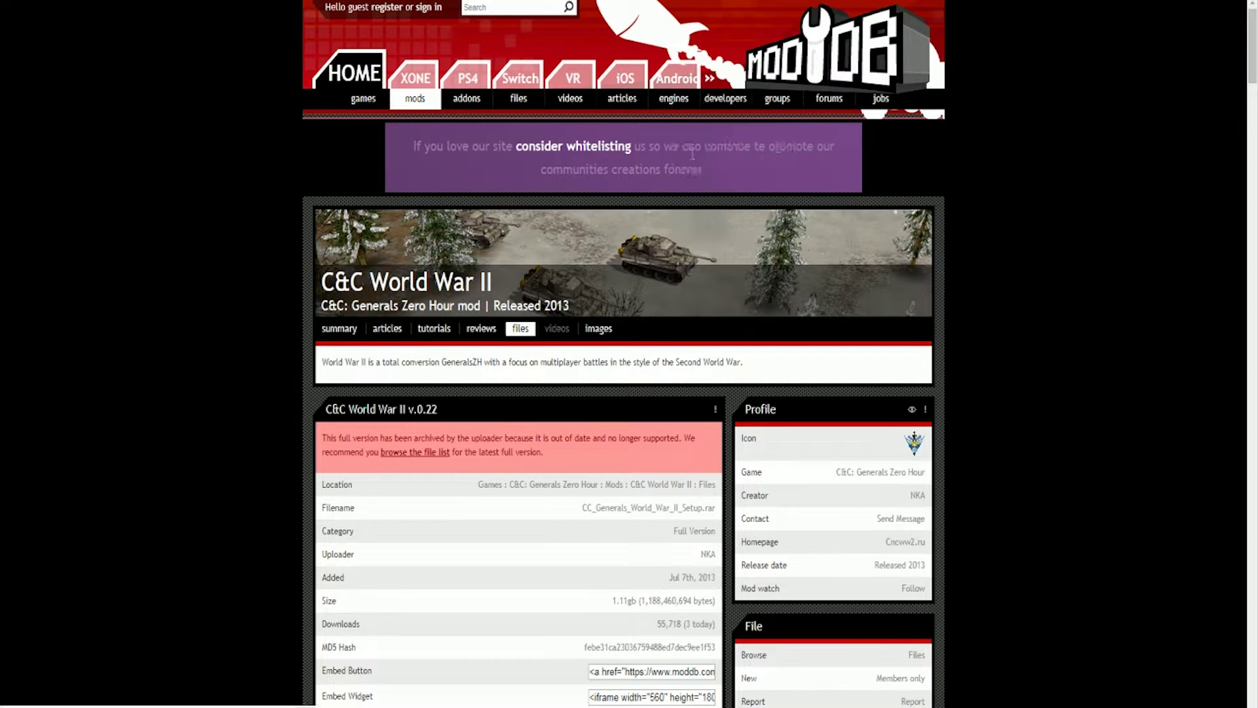
pyautogui.scroll(-2, 693, 153)
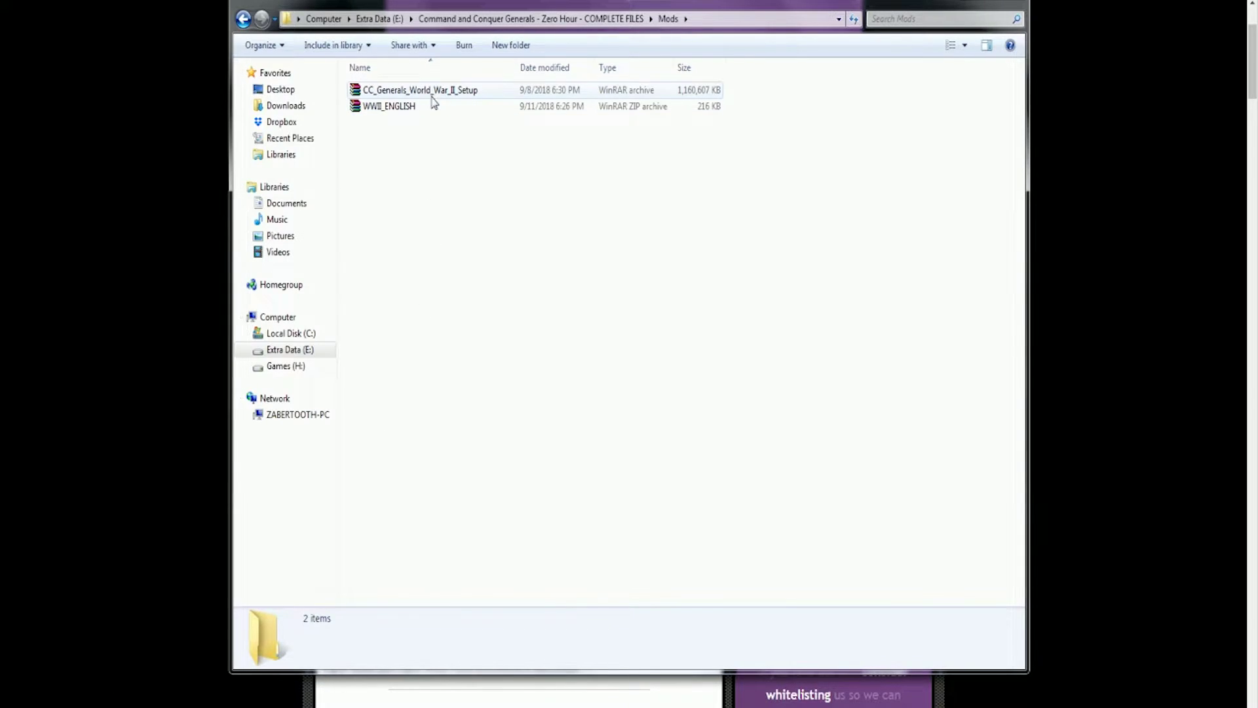
# Select both the World War II setup archive and the WWII_ENGLISH patch archive in the Mods folder
pyautogui.click(431, 91)
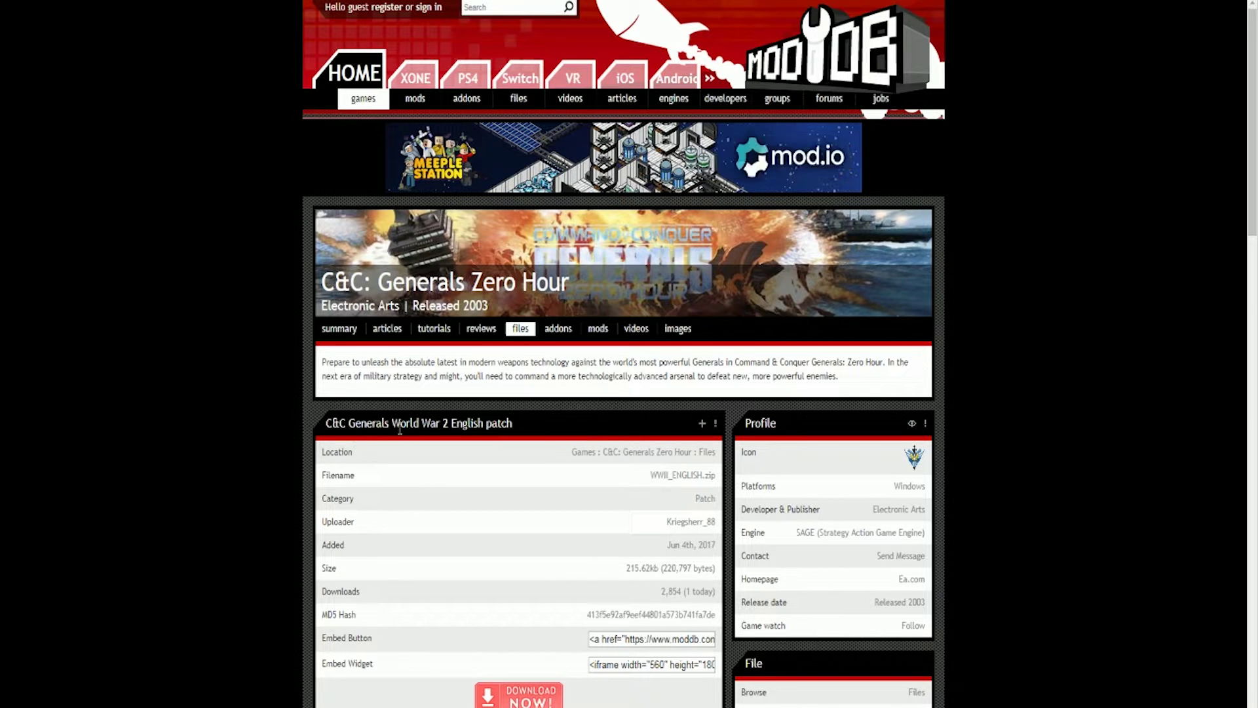
pyautogui.scroll(-2, 518, 417)
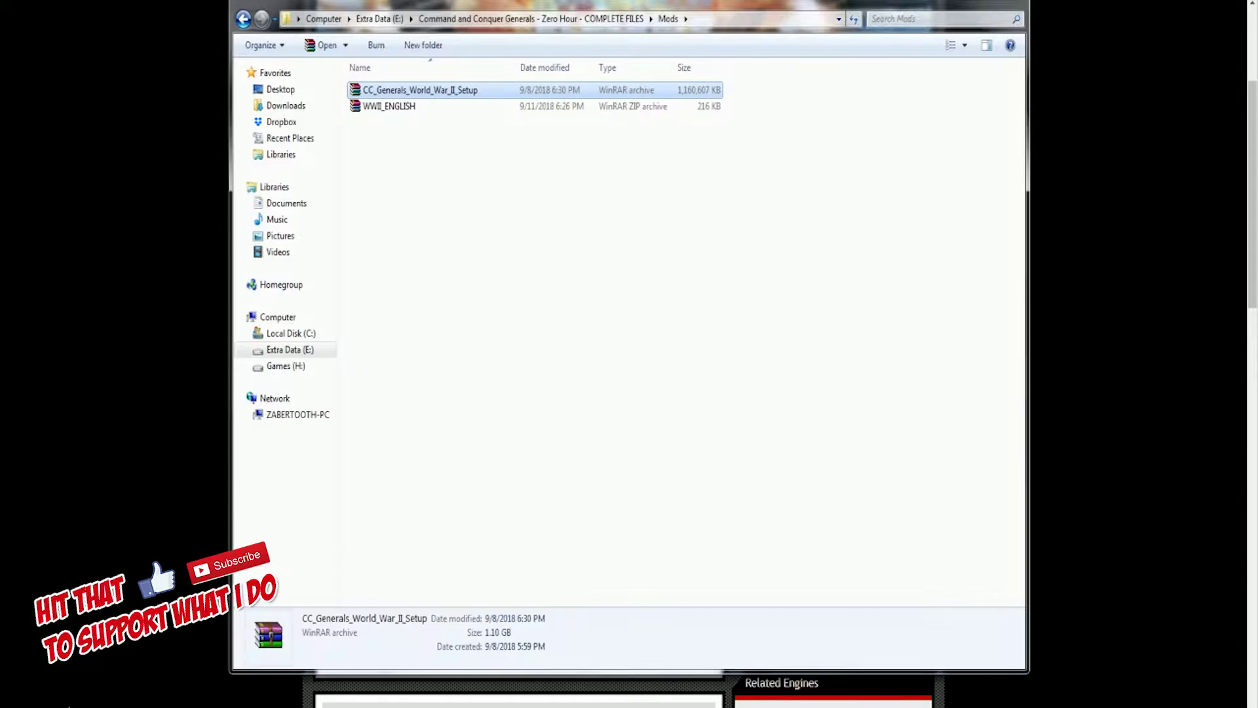
pyautogui.click(399, 108)
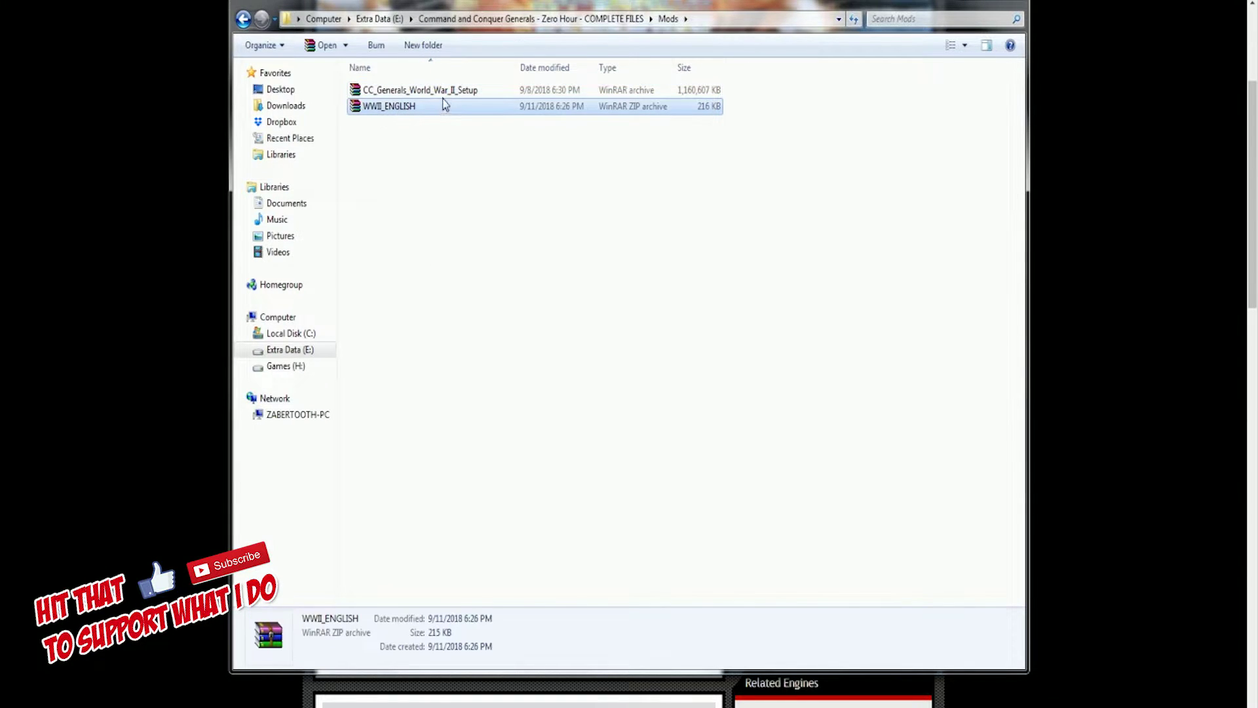
pyautogui.click(387, 91)
# Extract both archives into separate folders with WinRAR and check the WWII_ENGLISH folder contents
pyautogui.rightClick(427, 90)
pyautogui.click(492, 143)
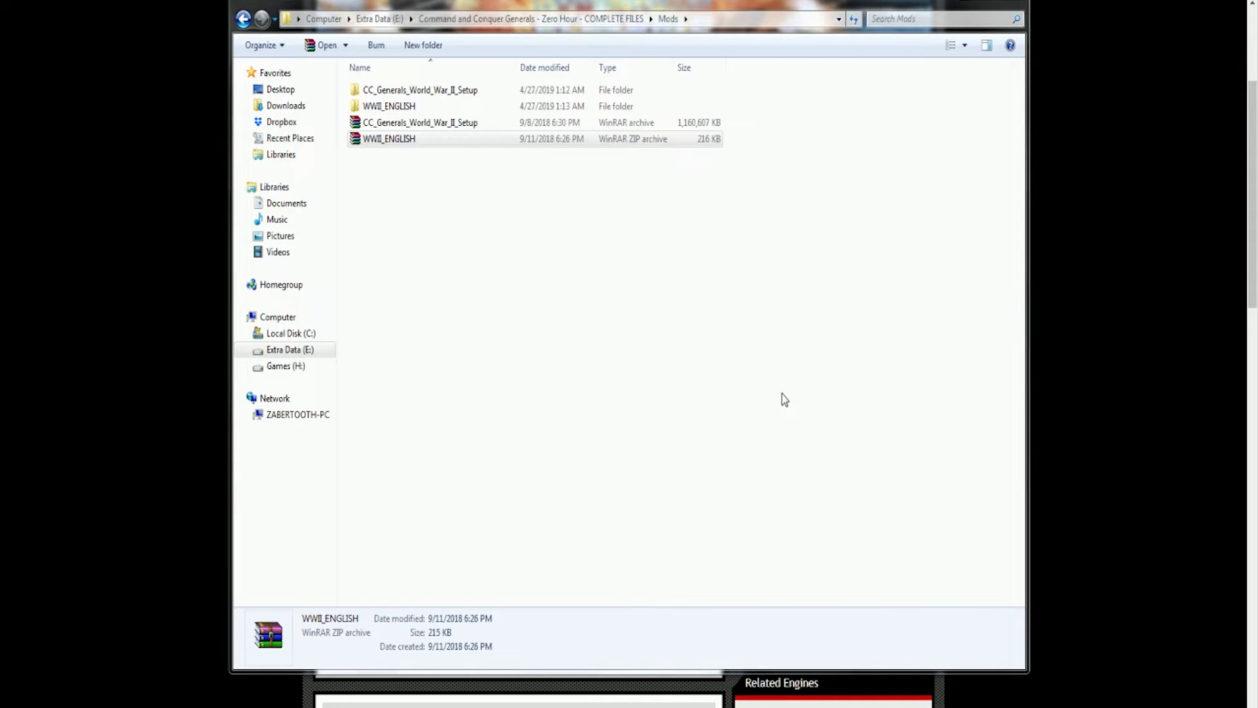
pyautogui.click(591, 276)
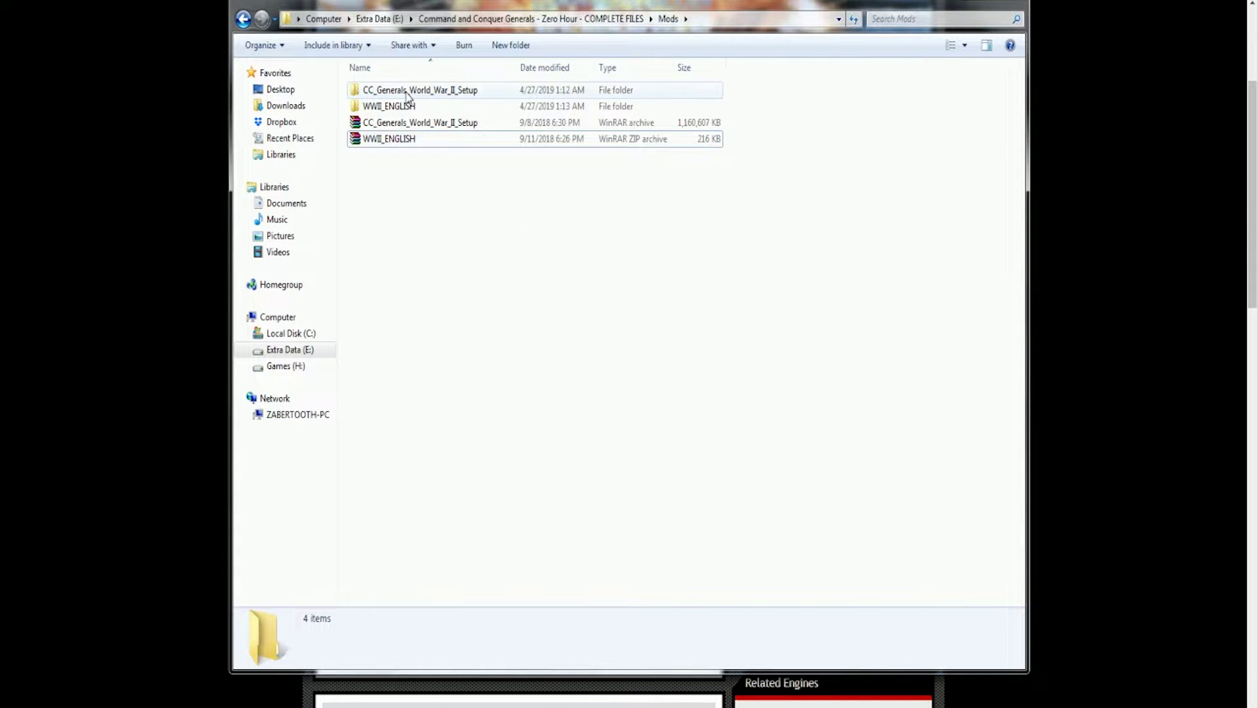
pyautogui.doubleClick(407, 109)
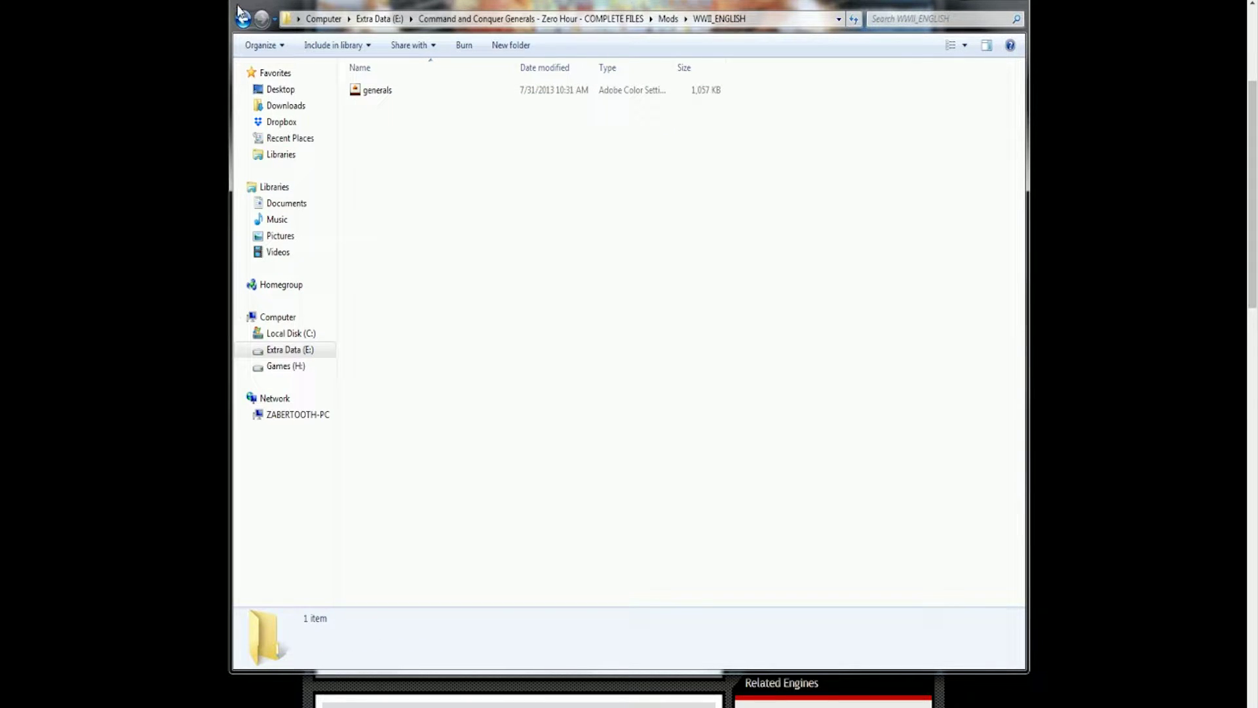
pyautogui.click(243, 18)
# Navigate into CC_Generals_World_War_II_Setup and its inner setup folder
pyautogui.click(389, 91)
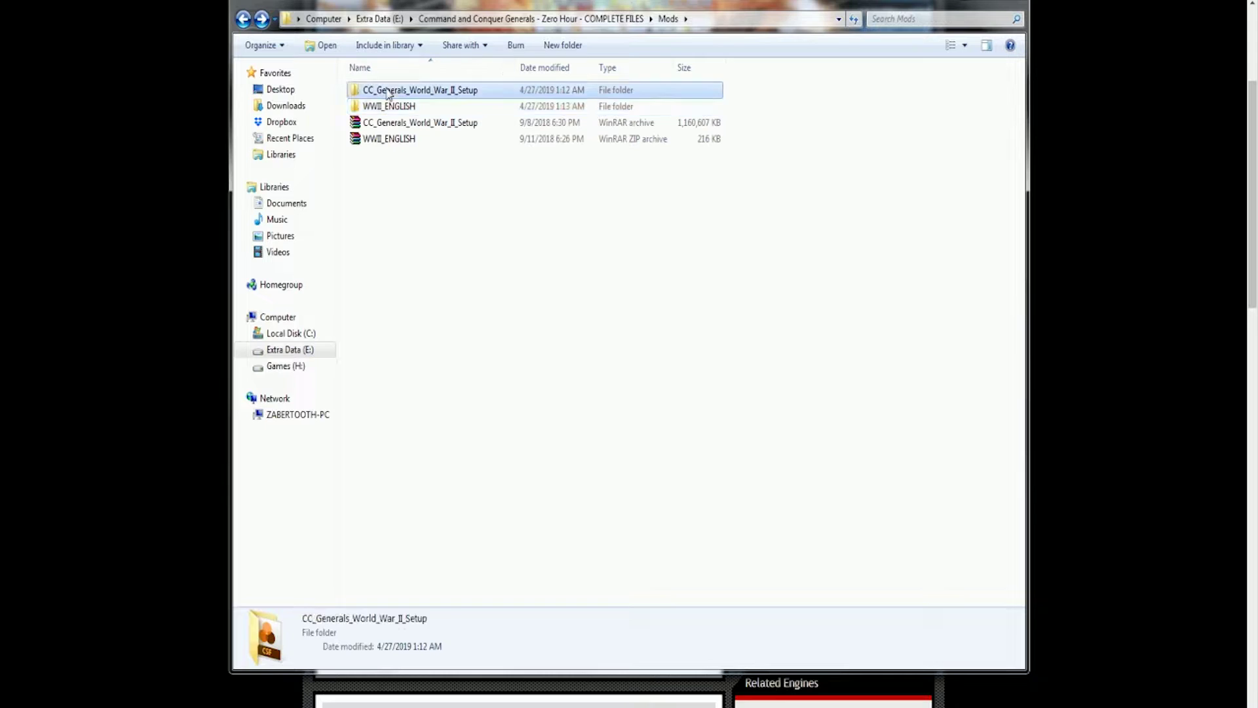
pyautogui.doubleClick(388, 91)
pyautogui.doubleClick(386, 91)
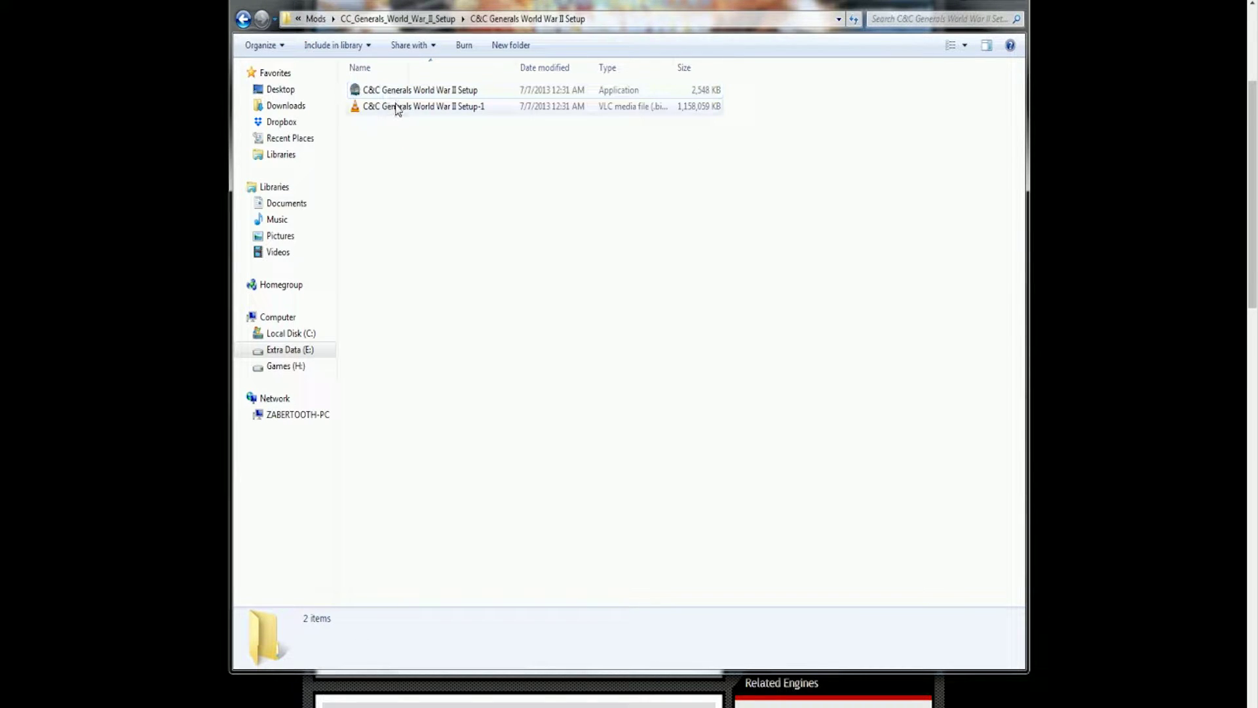
pyautogui.press('BackSpace')
pyautogui.press('BackSpace')
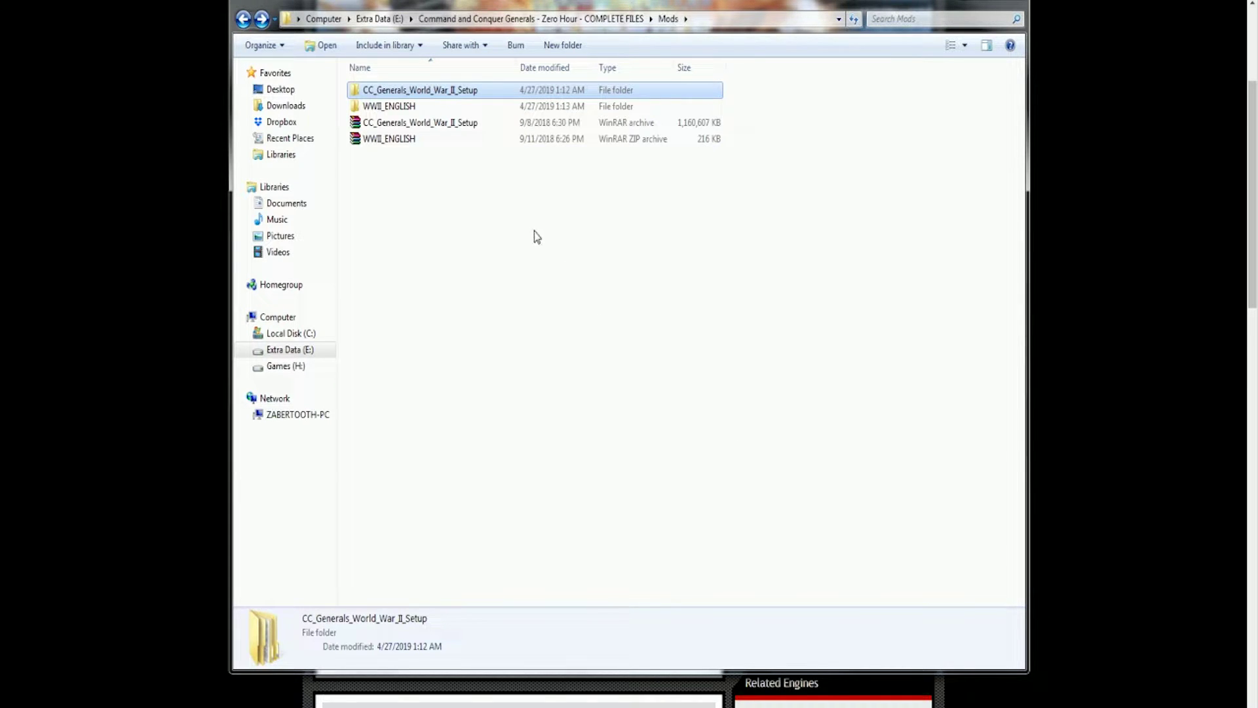
pyautogui.doubleClick(448, 91)
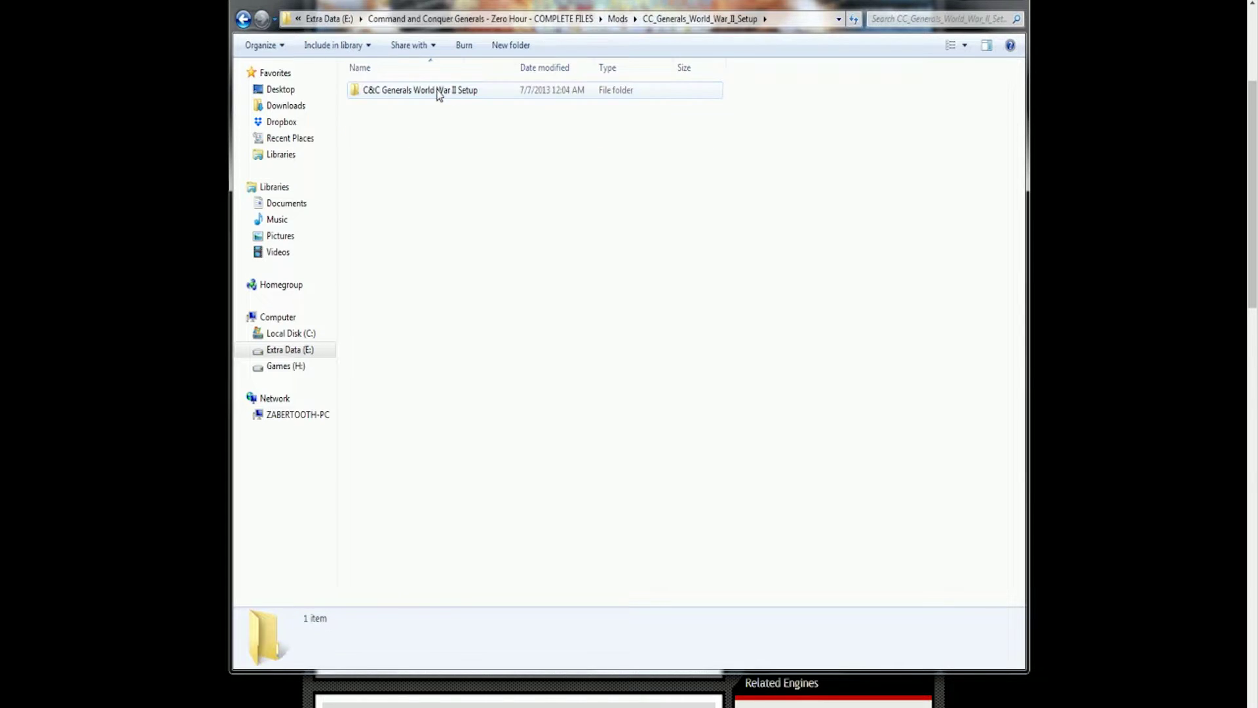
pyautogui.moveTo(437, 91)
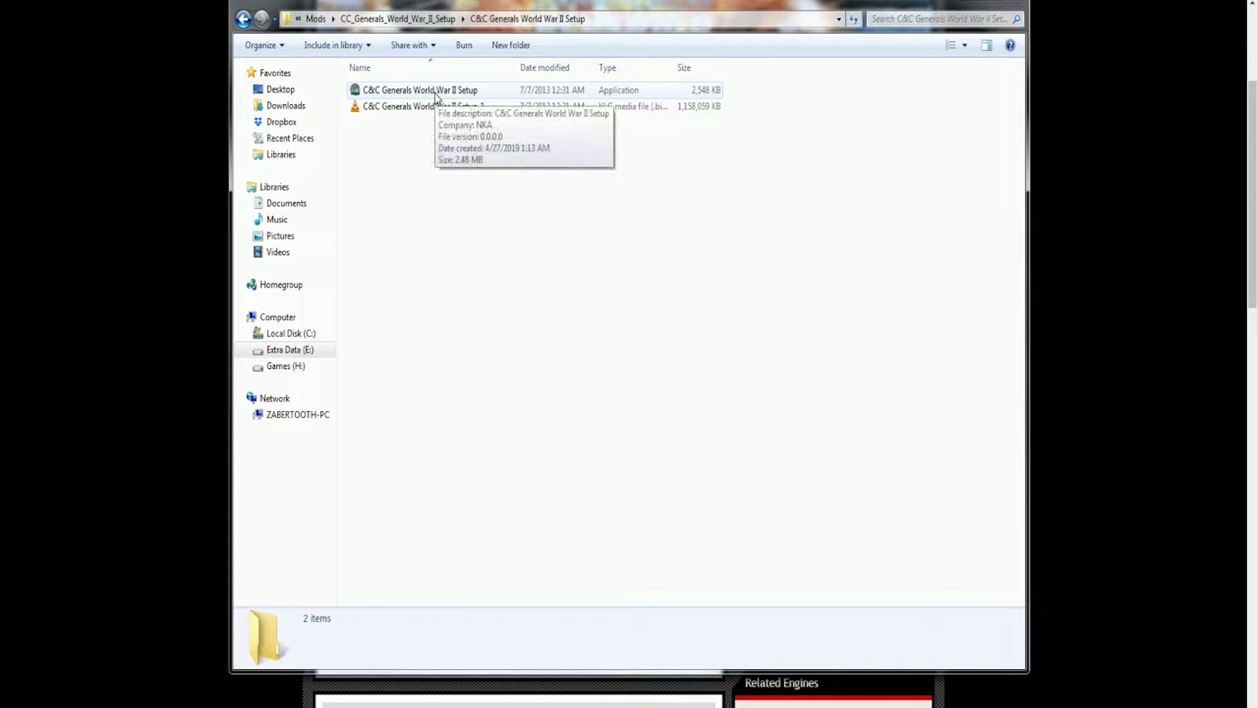
# Launch the World War II setup and continue past the welcome and license pages
pyautogui.doubleClick(437, 94)
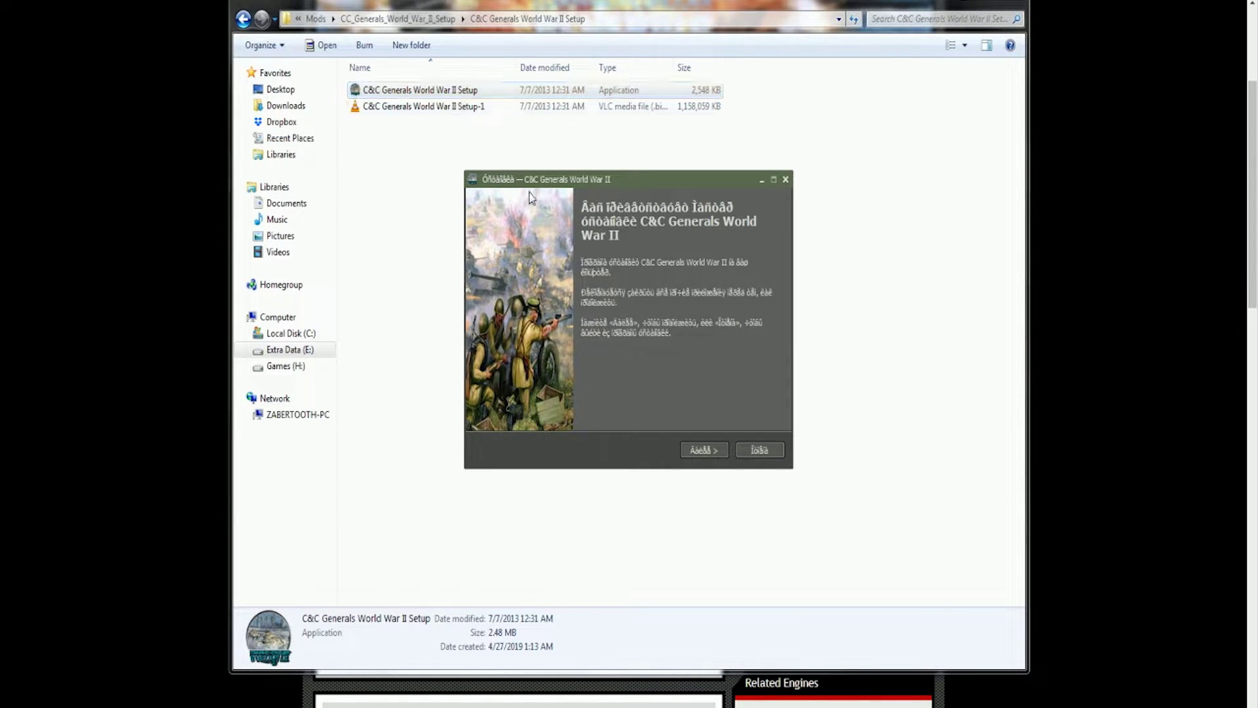
pyautogui.click(703, 451)
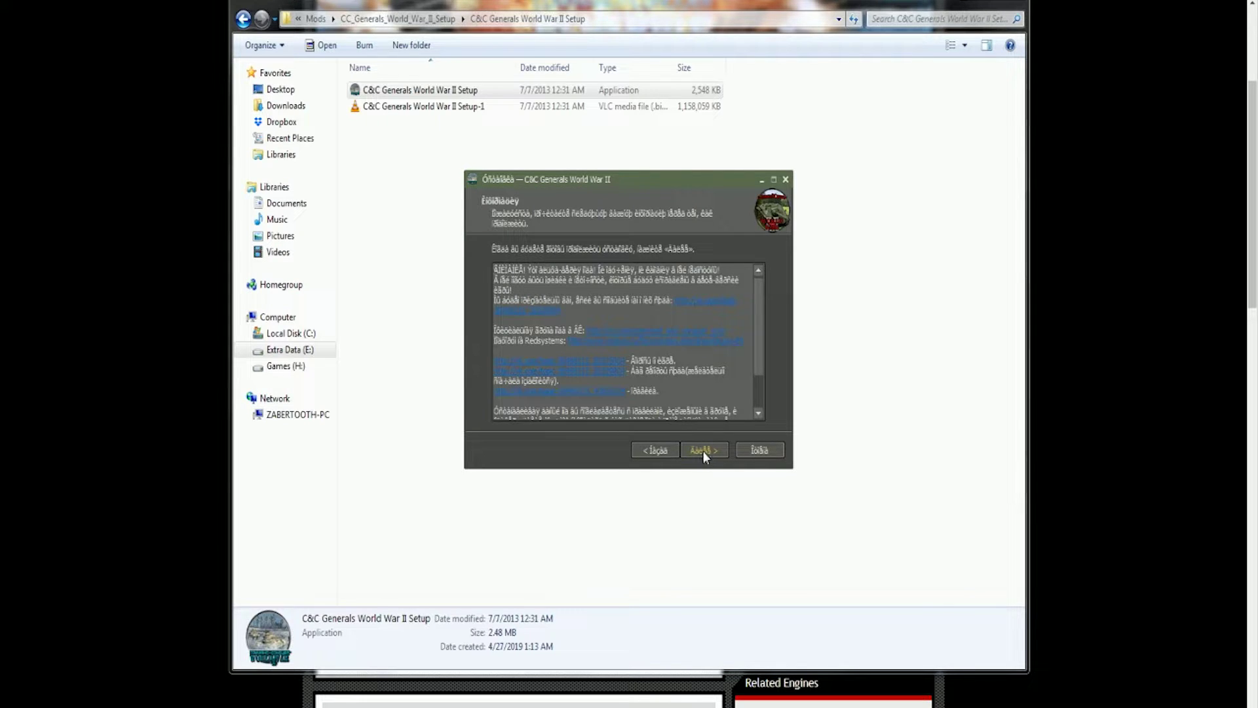
pyautogui.click(703, 451)
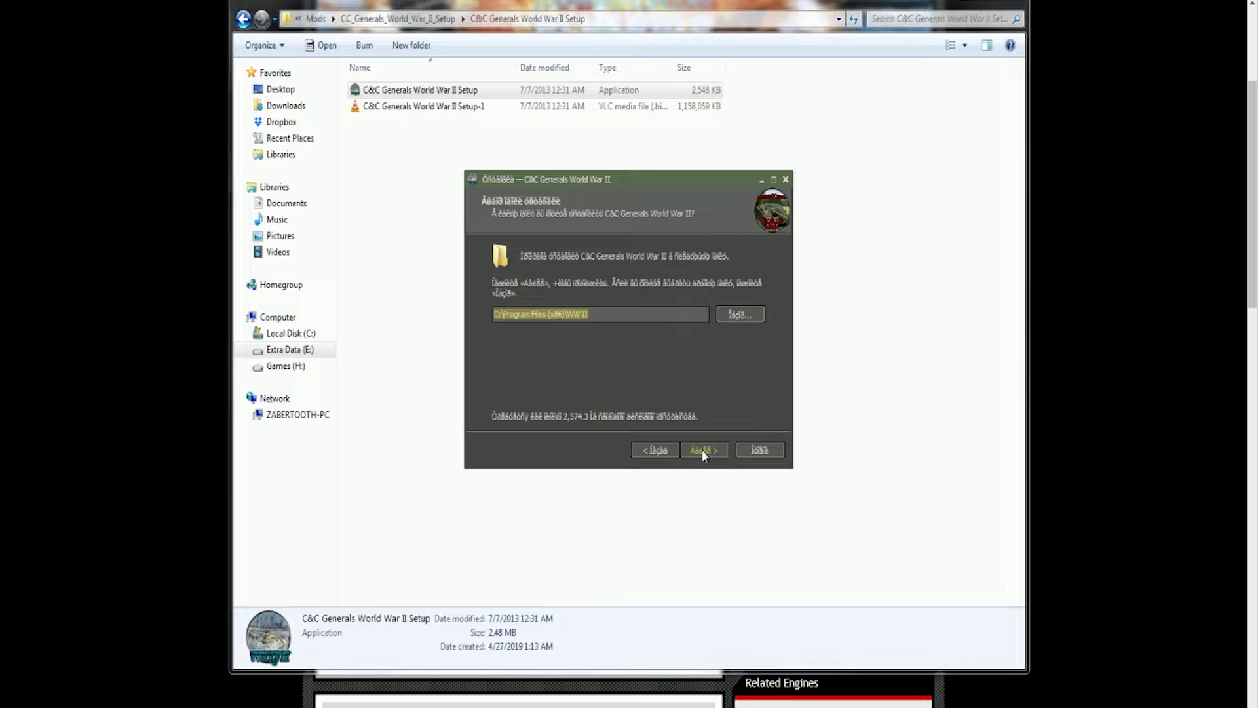
# Change the install folder from C:\Program Files (x86)\WW II to H:\C&C\WW II
pyautogui.click(743, 316)
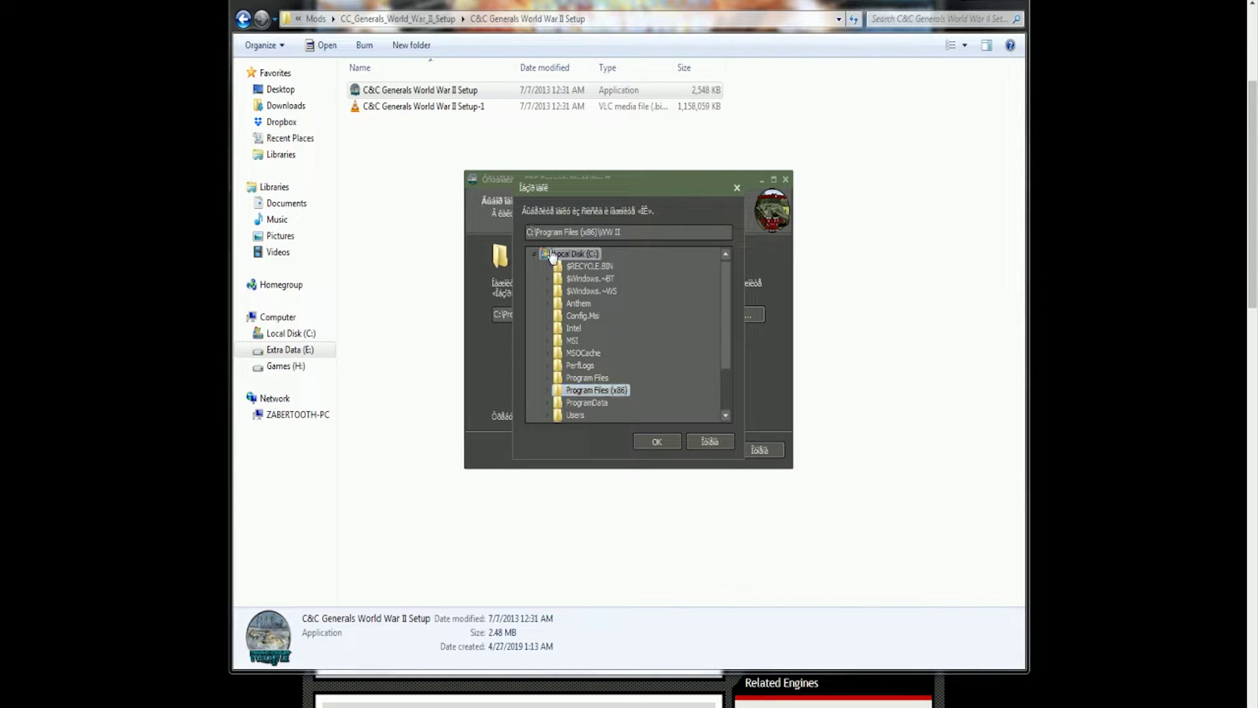
pyautogui.click(595, 236)
pyautogui.press('Home')
pyautogui.press('Delete')
pyautogui.write('H')
pyautogui.moveTo(597, 231); pyautogui.dragTo(540, 229)
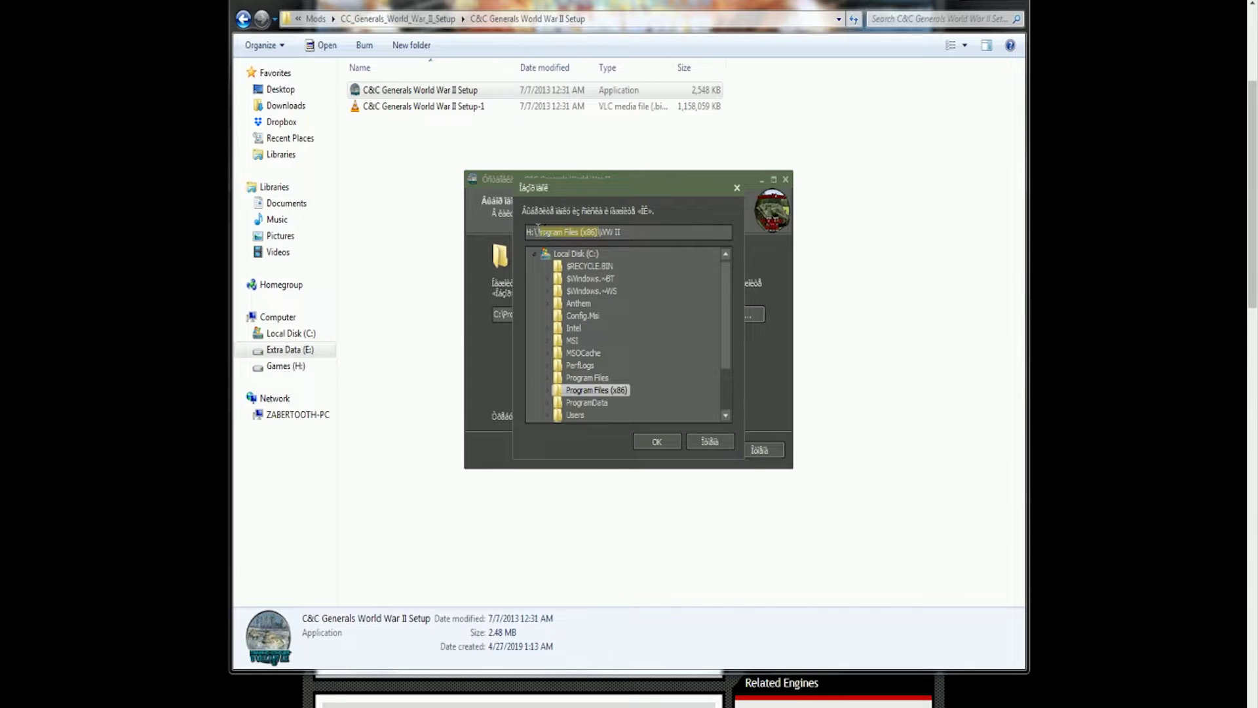
pyautogui.write('C')
pyautogui.write('&C')
pyautogui.click(667, 444)
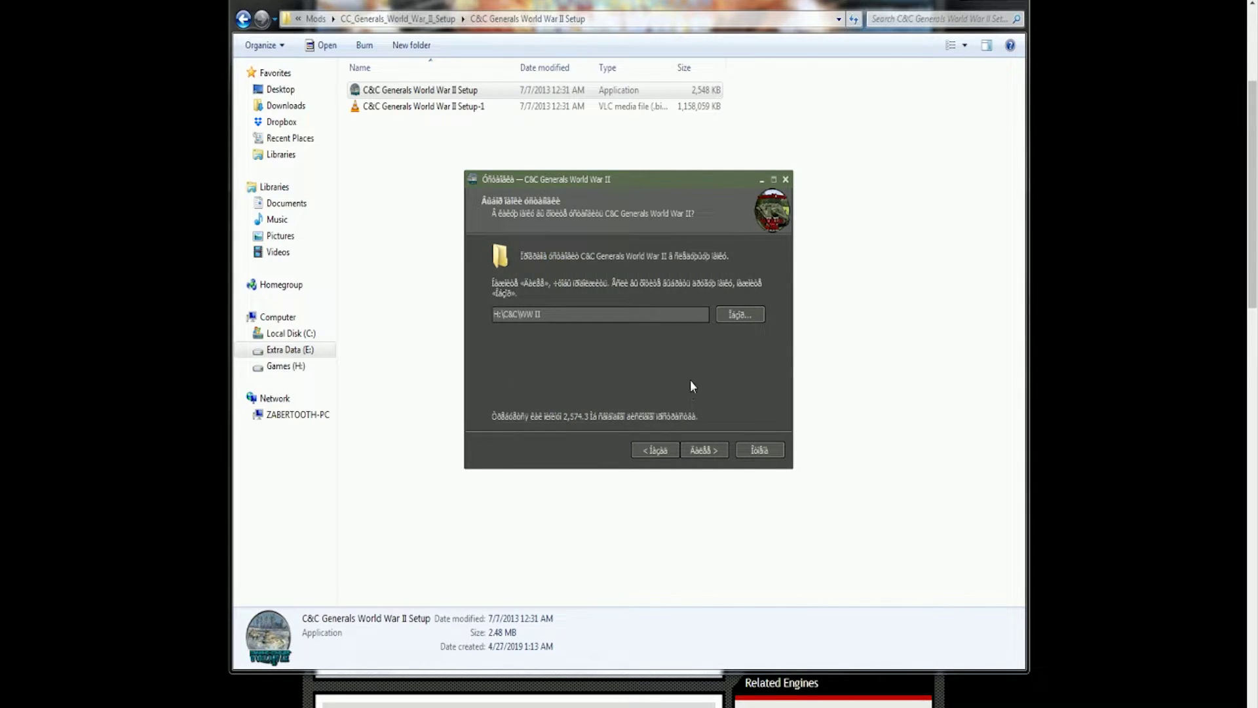
# Install the mod to H:\C&C\WW II with the default Start menu folder and desktop shortcut, then finish
pyautogui.click(702, 449)
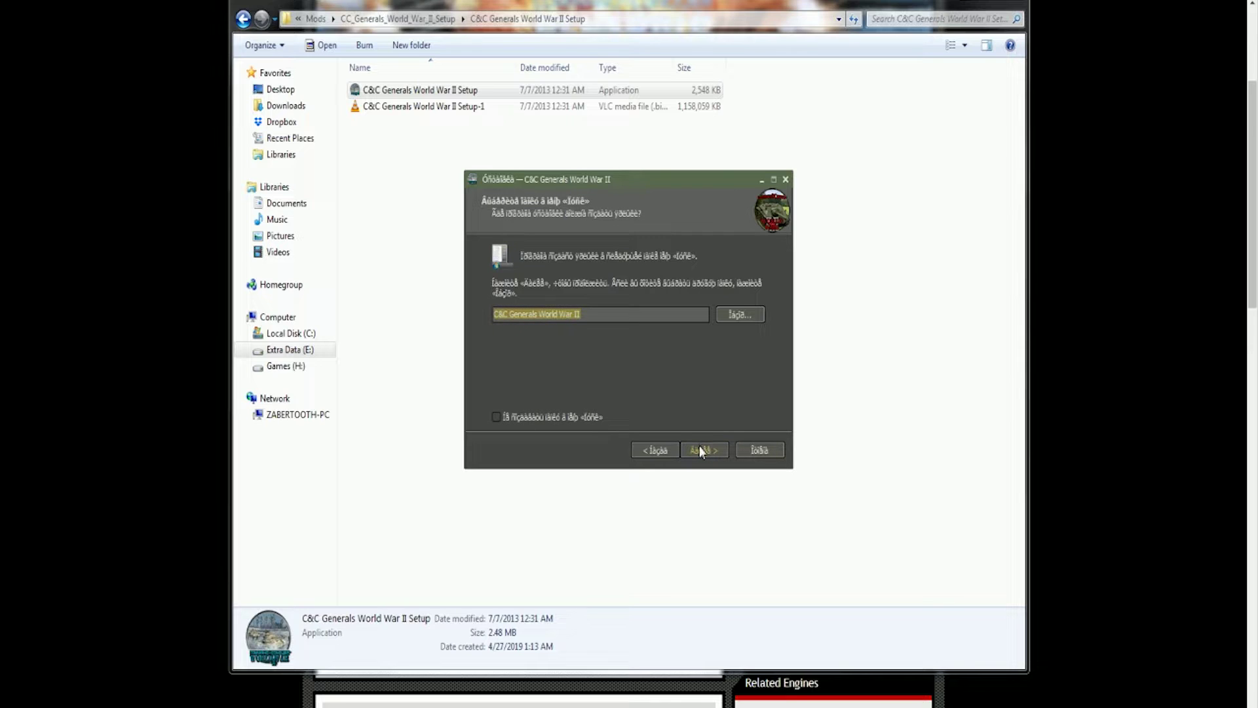
pyautogui.click(700, 446)
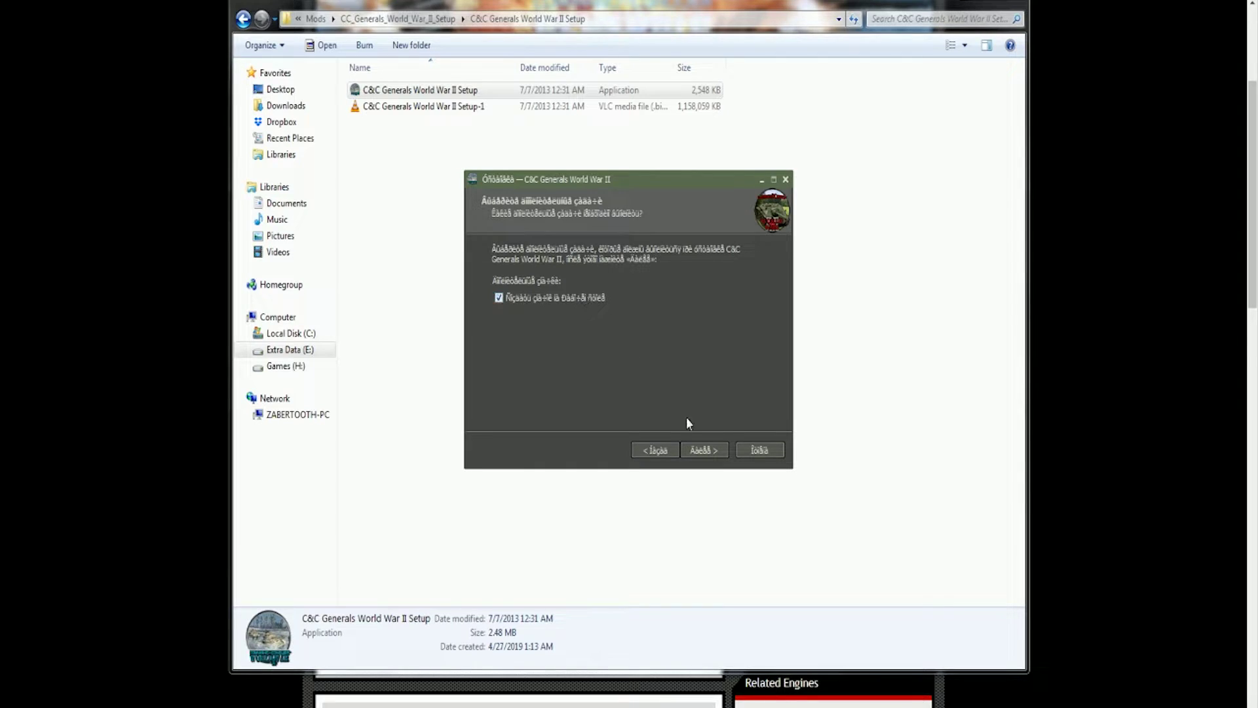
pyautogui.click(707, 449)
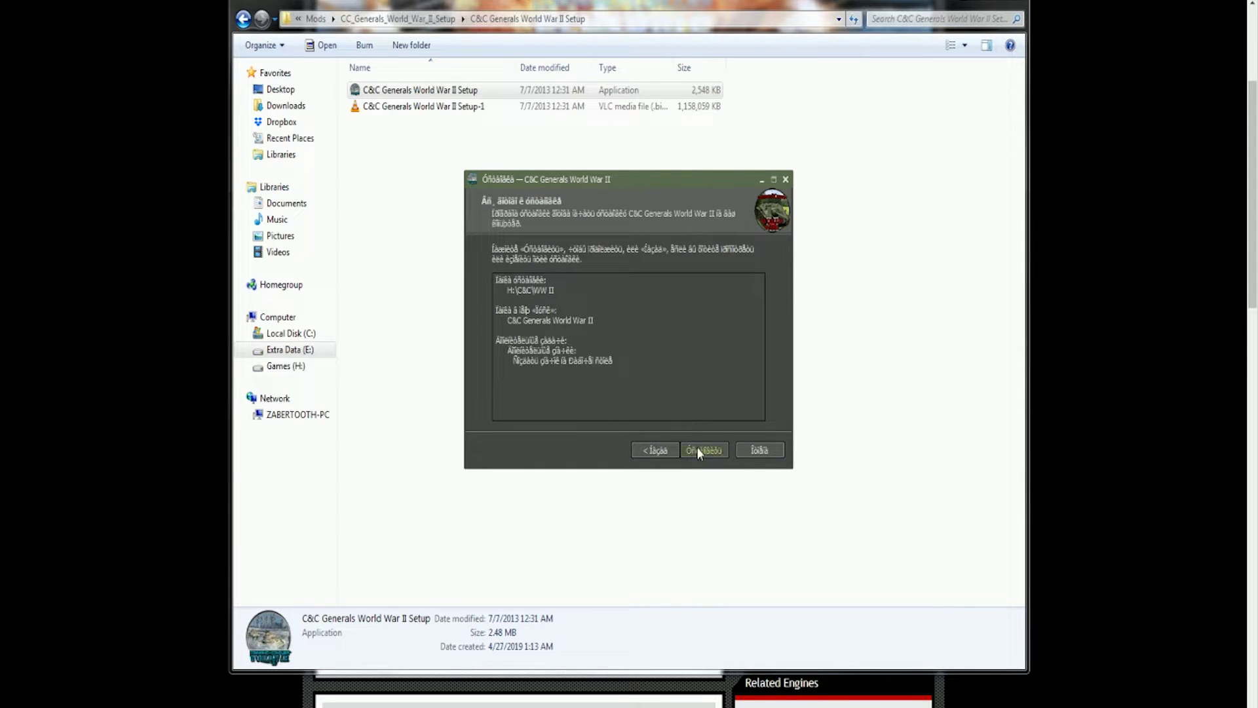
pyautogui.click(701, 450)
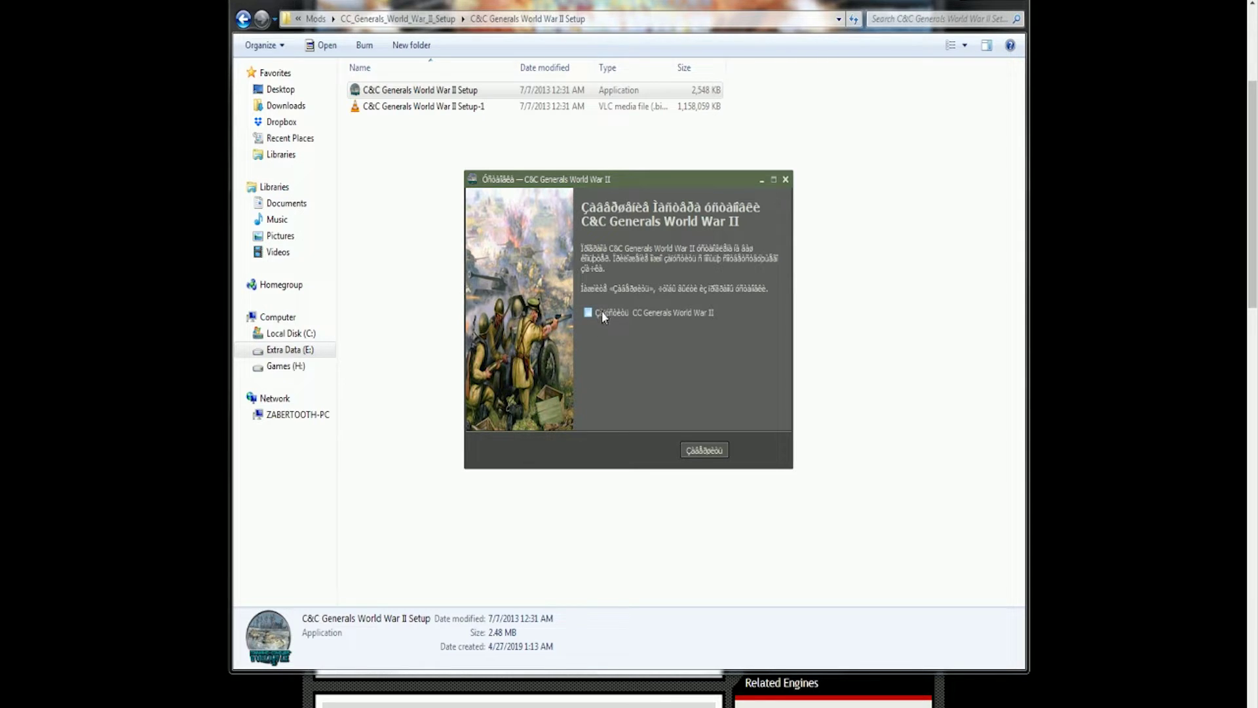
pyautogui.click(705, 449)
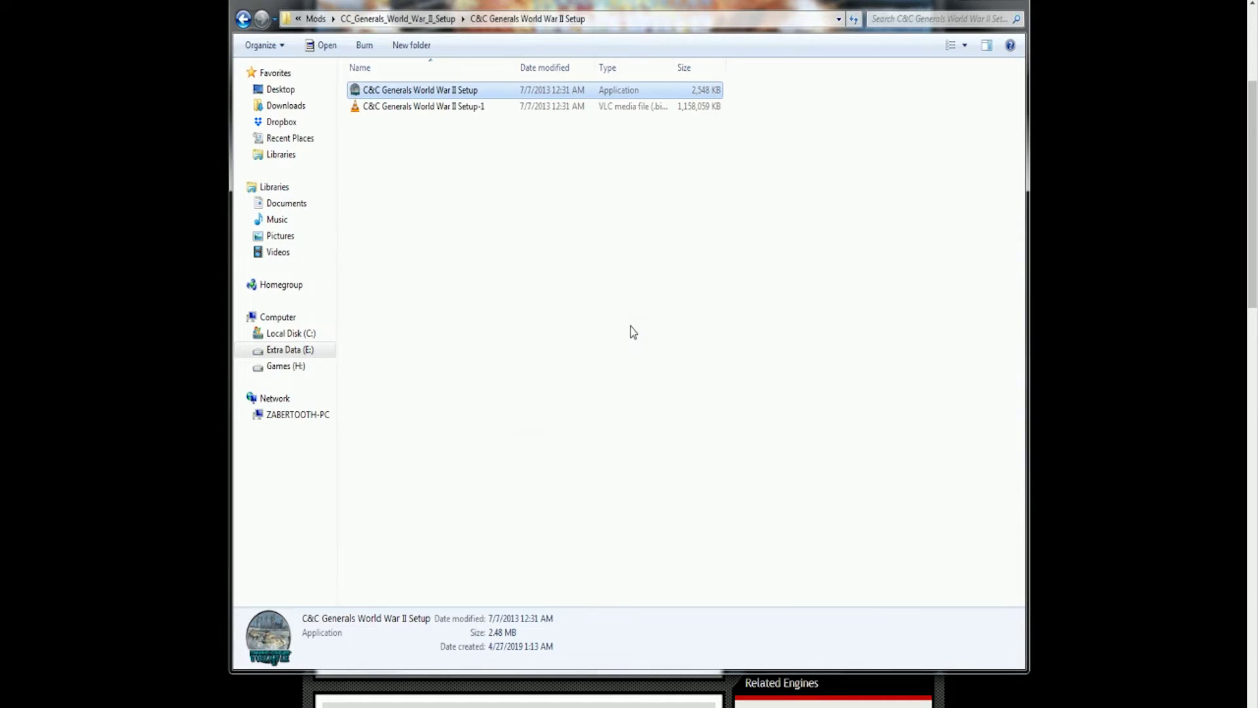
# Return to Mods and locate the generals patch file inside the WWII_ENGLISH folder
pyautogui.click(588, 223)
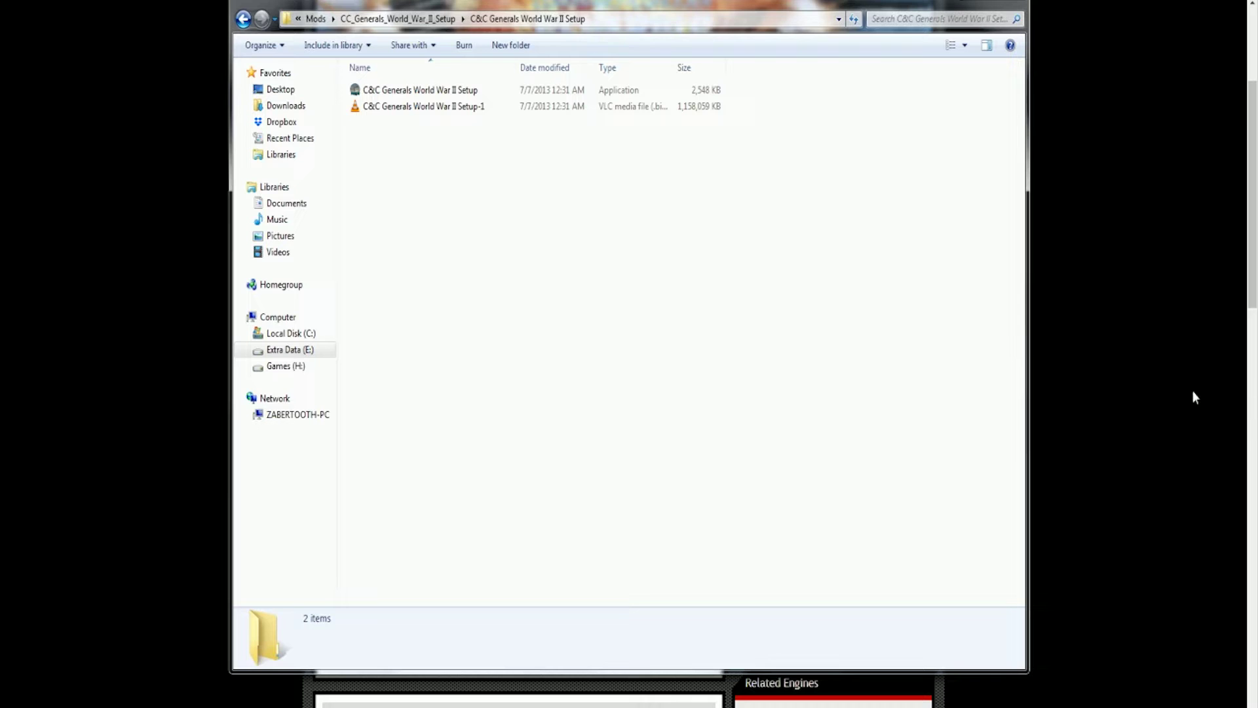
pyautogui.click(244, 19)
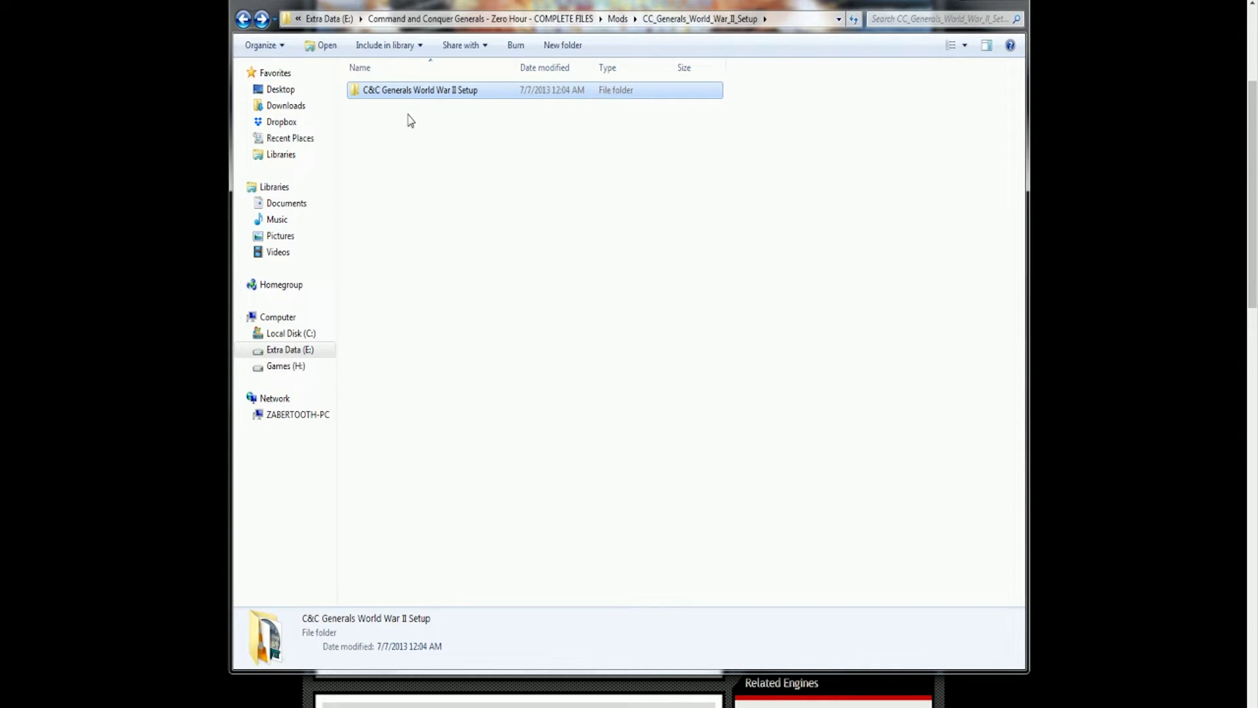
pyautogui.click(243, 19)
pyautogui.doubleClick(411, 112)
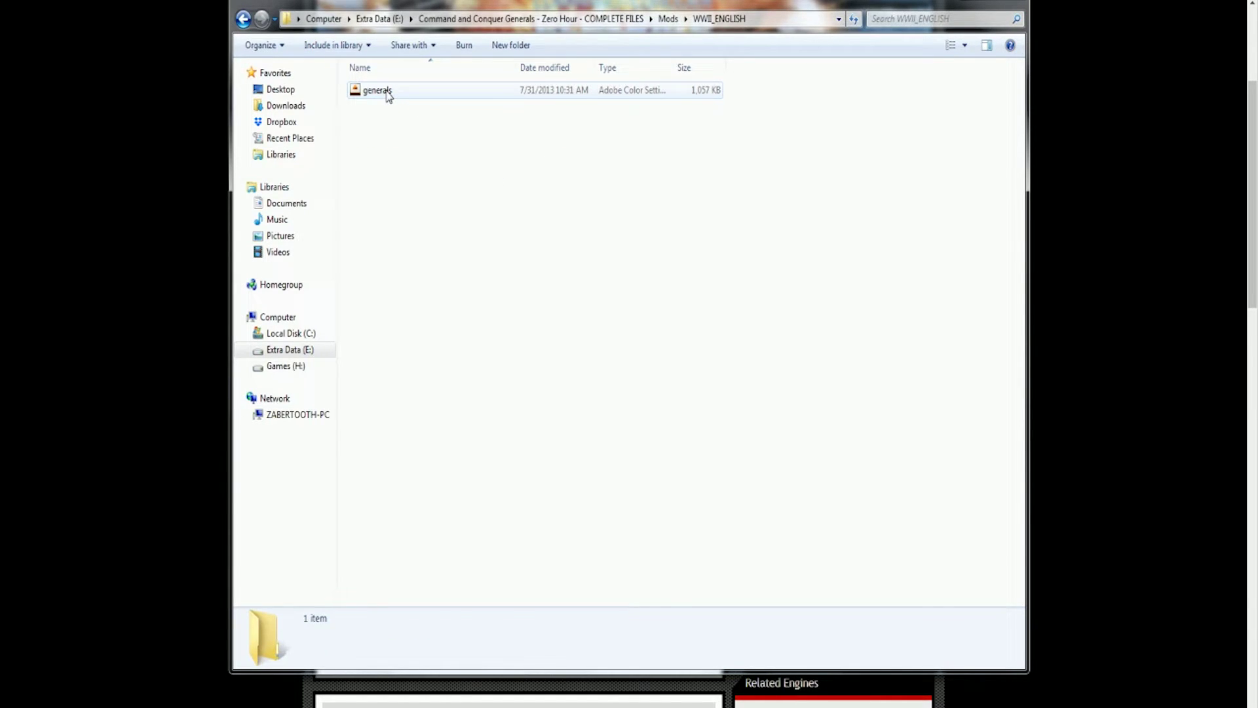
pyautogui.click(387, 94)
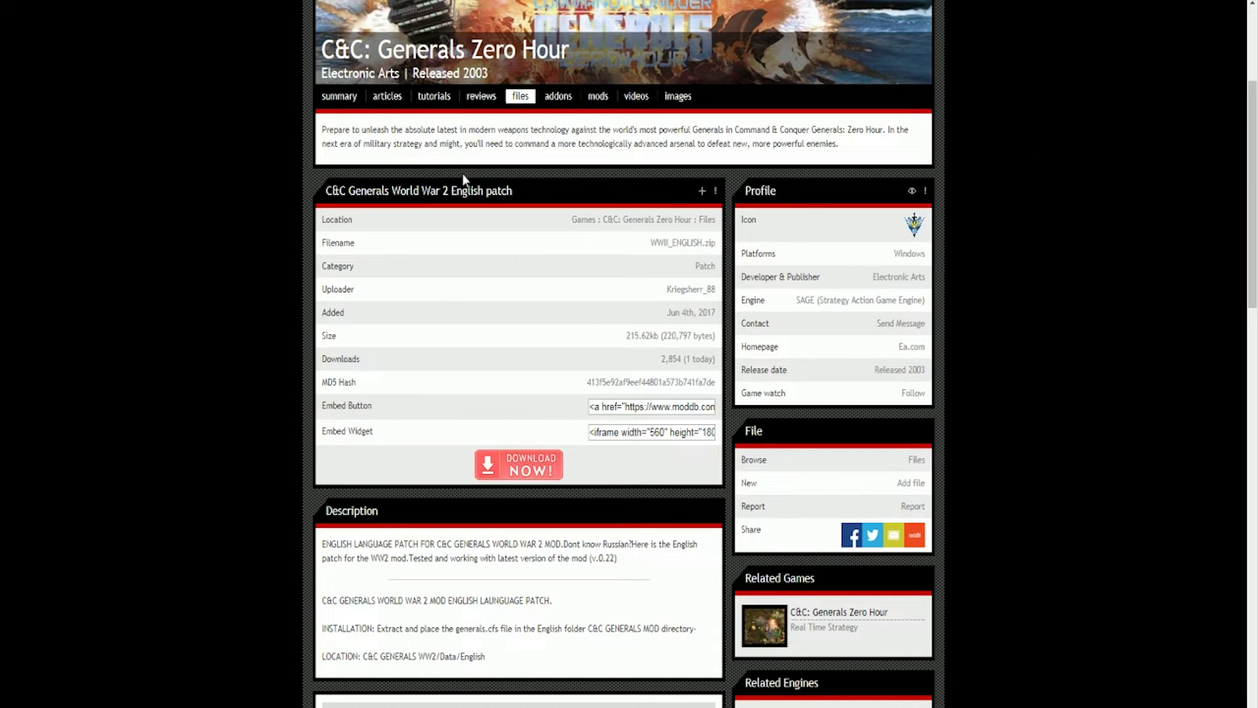
pyautogui.scroll(-3, 445, 276)
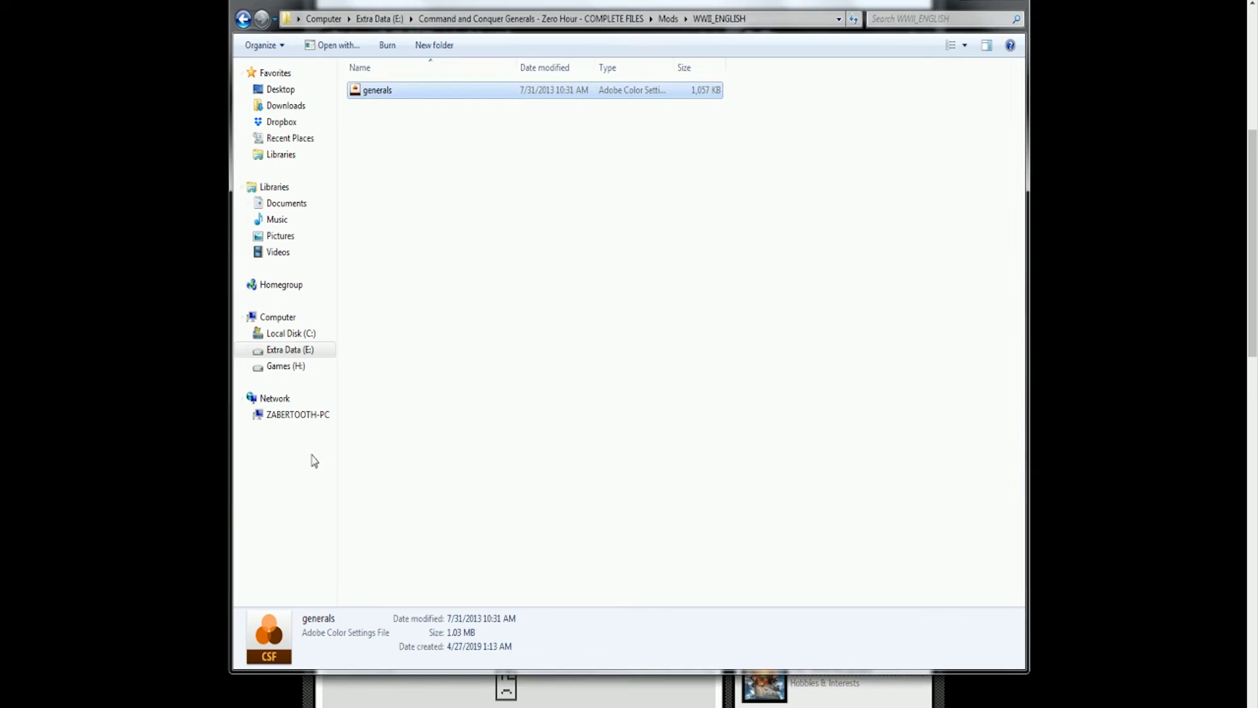
# Copy the generals file and navigate to Games (H:)\C&C\WW II\Data\English
pyautogui.rightClick(393, 92)
pyautogui.click(426, 311)
pyautogui.click(286, 371)
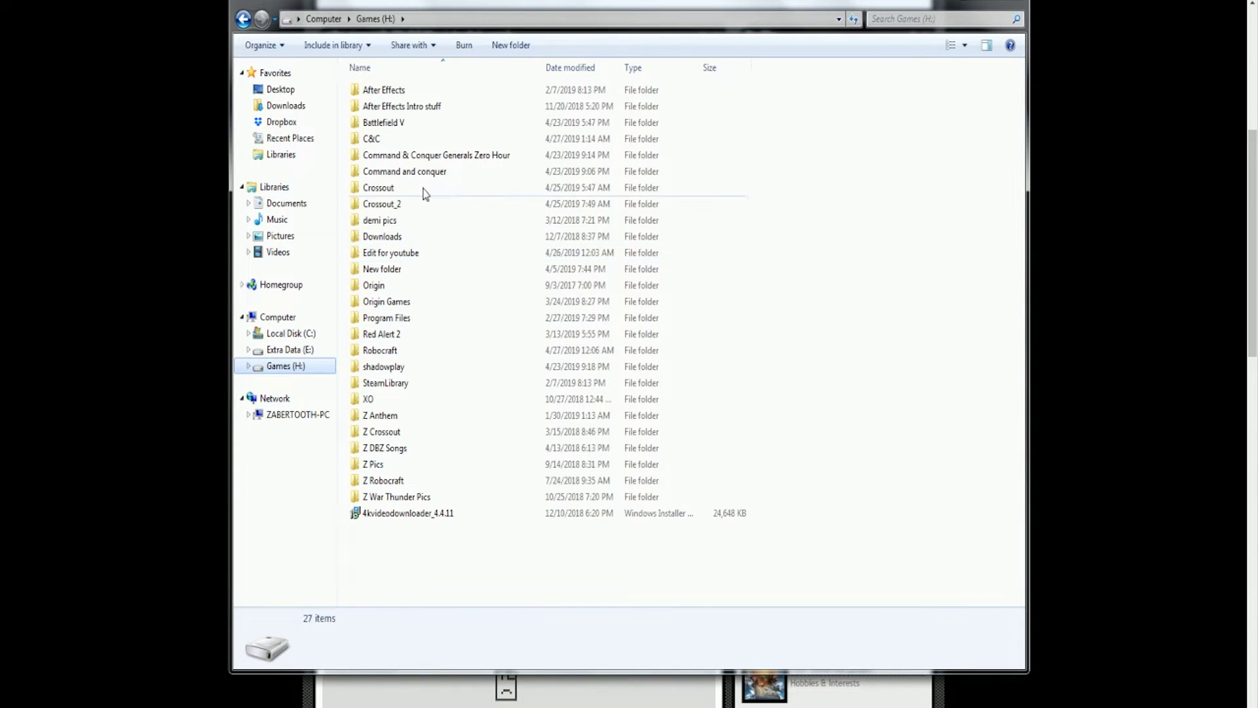
pyautogui.doubleClick(420, 141)
pyautogui.doubleClick(404, 92)
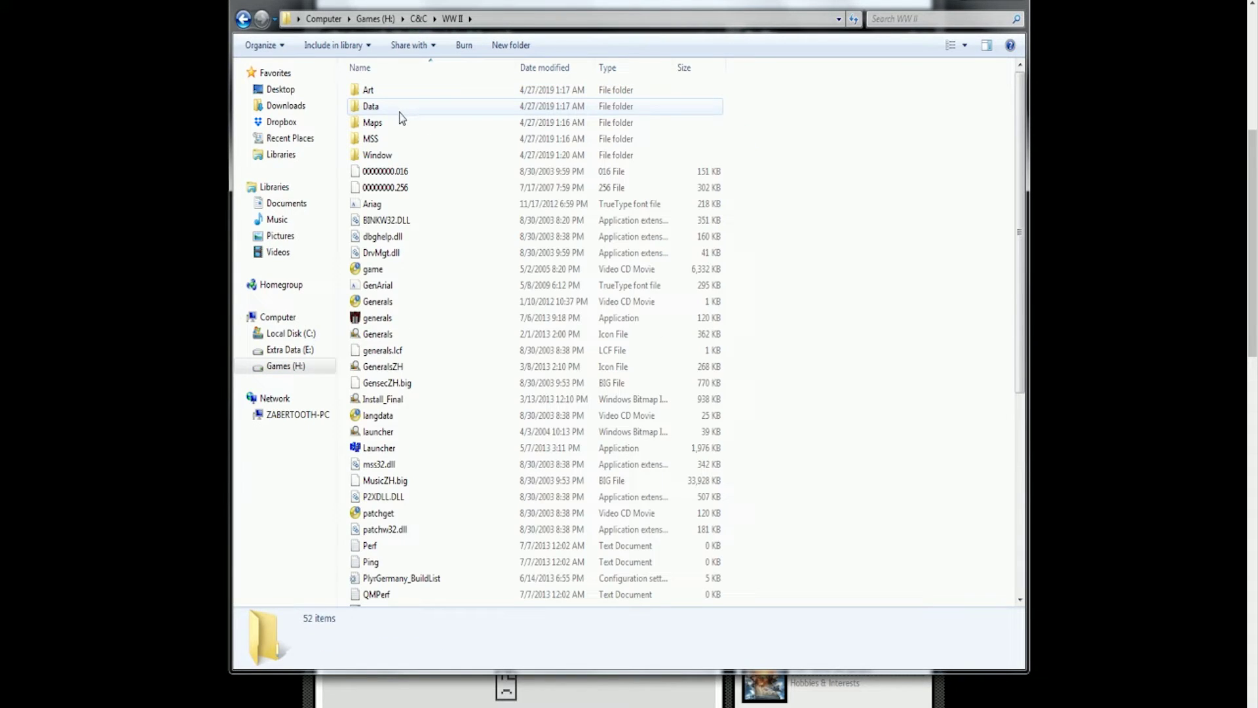
pyautogui.doubleClick(397, 110)
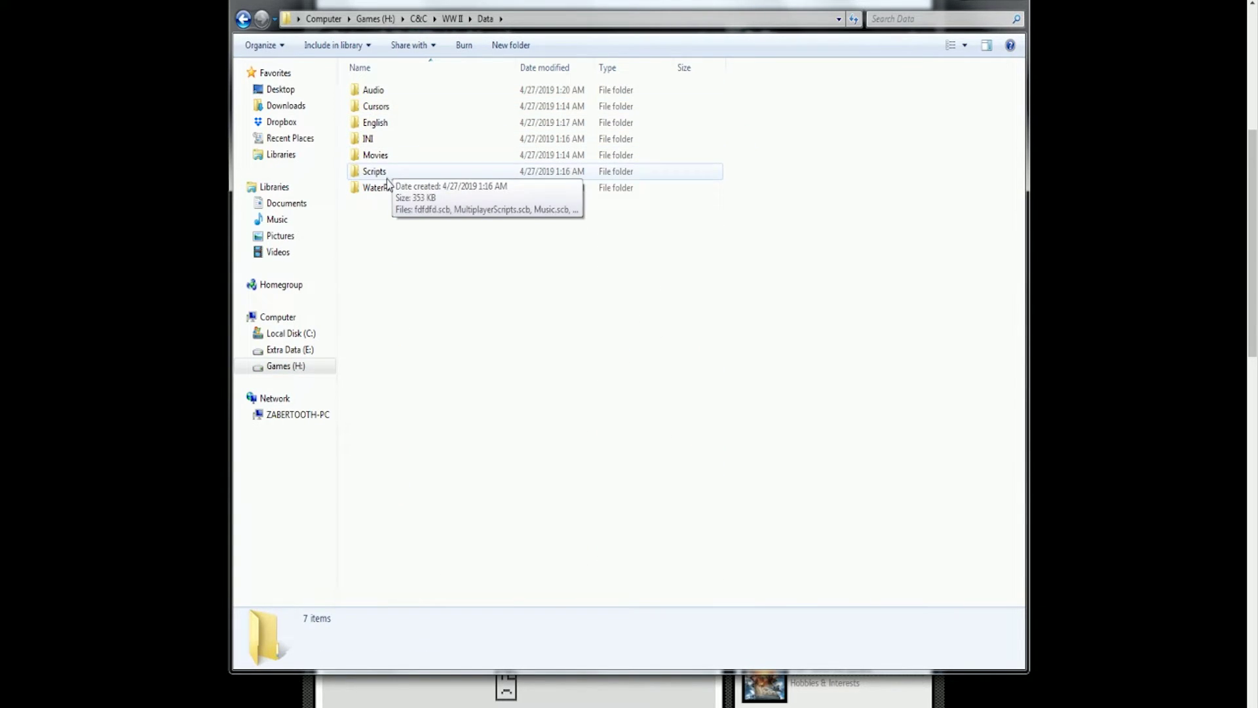
pyautogui.doubleClick(377, 123)
# Paste the patch generals file, overwriting the existing one in the English folder
pyautogui.rightClick(421, 286)
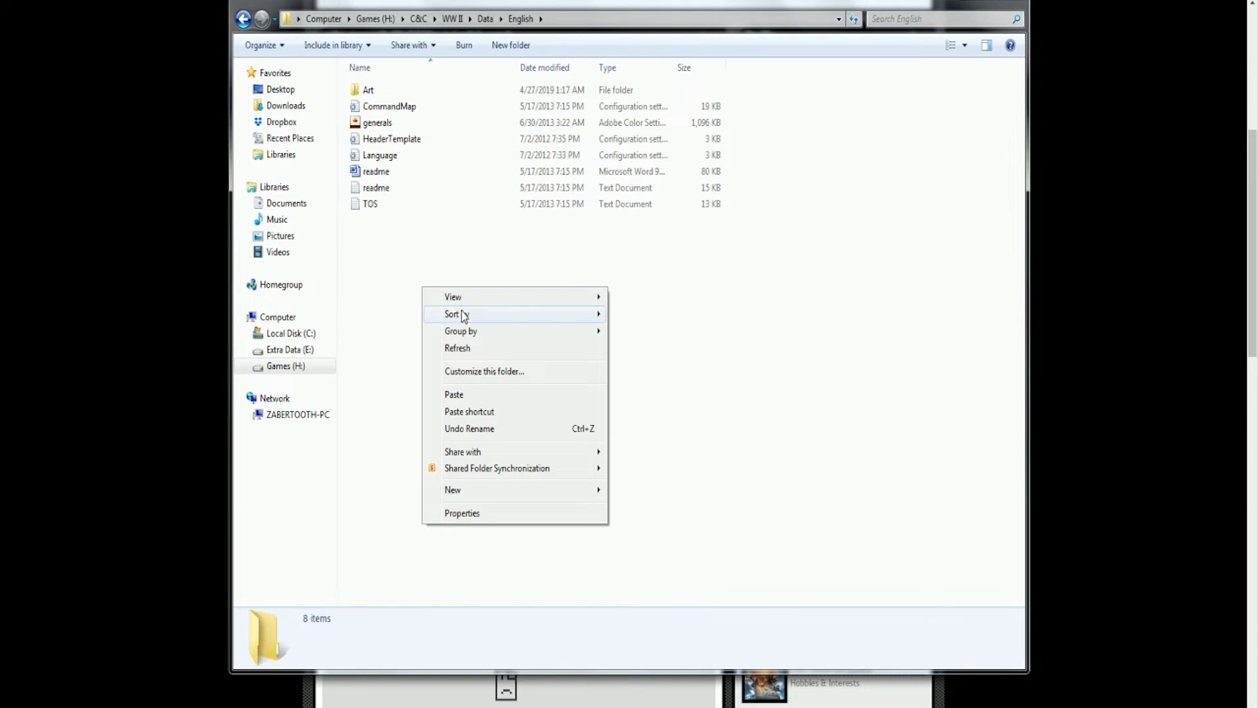
pyautogui.click(470, 392)
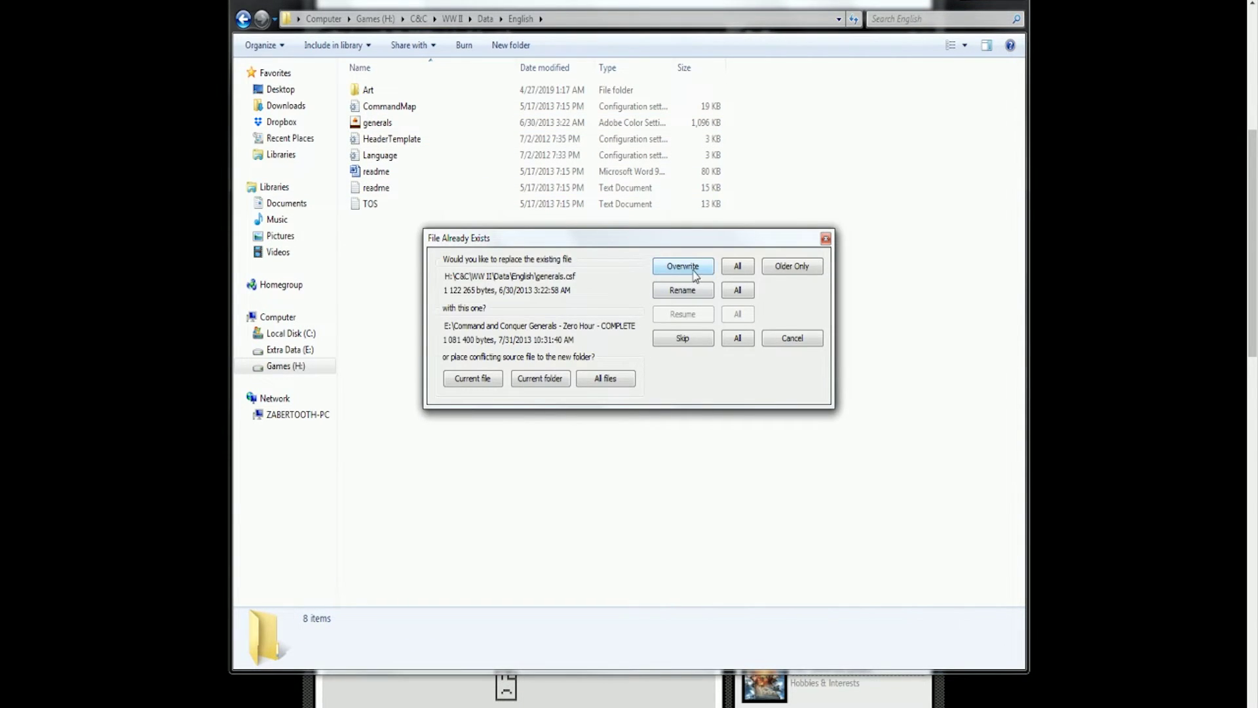
pyautogui.click(693, 271)
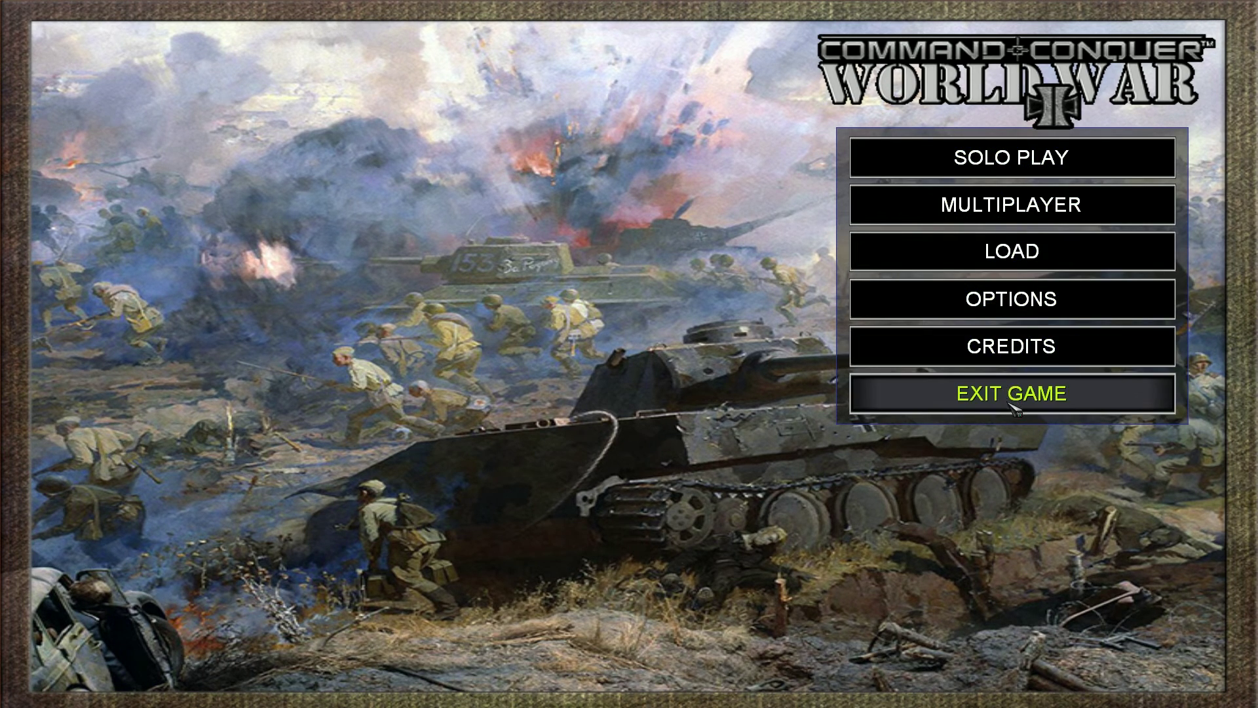
# Browse the Solo Play menu, return to the main menu and choose Exit Game
pyautogui.click(1011, 165)
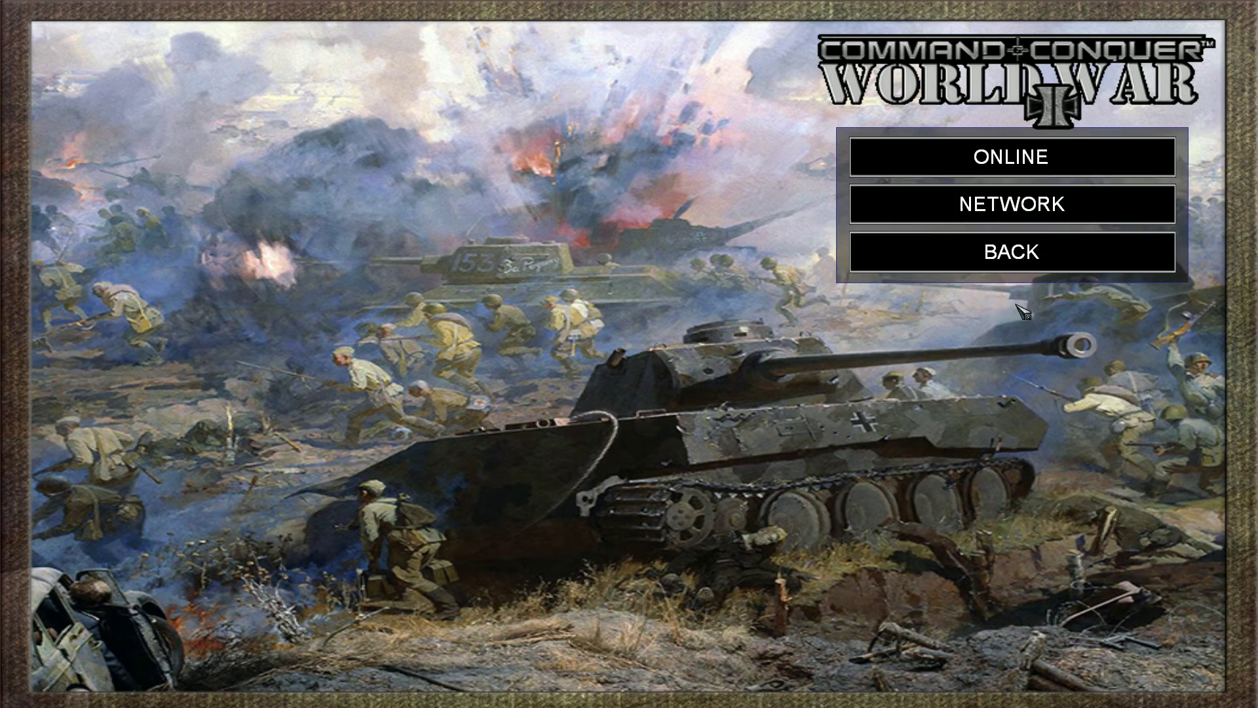
pyautogui.click(1037, 263)
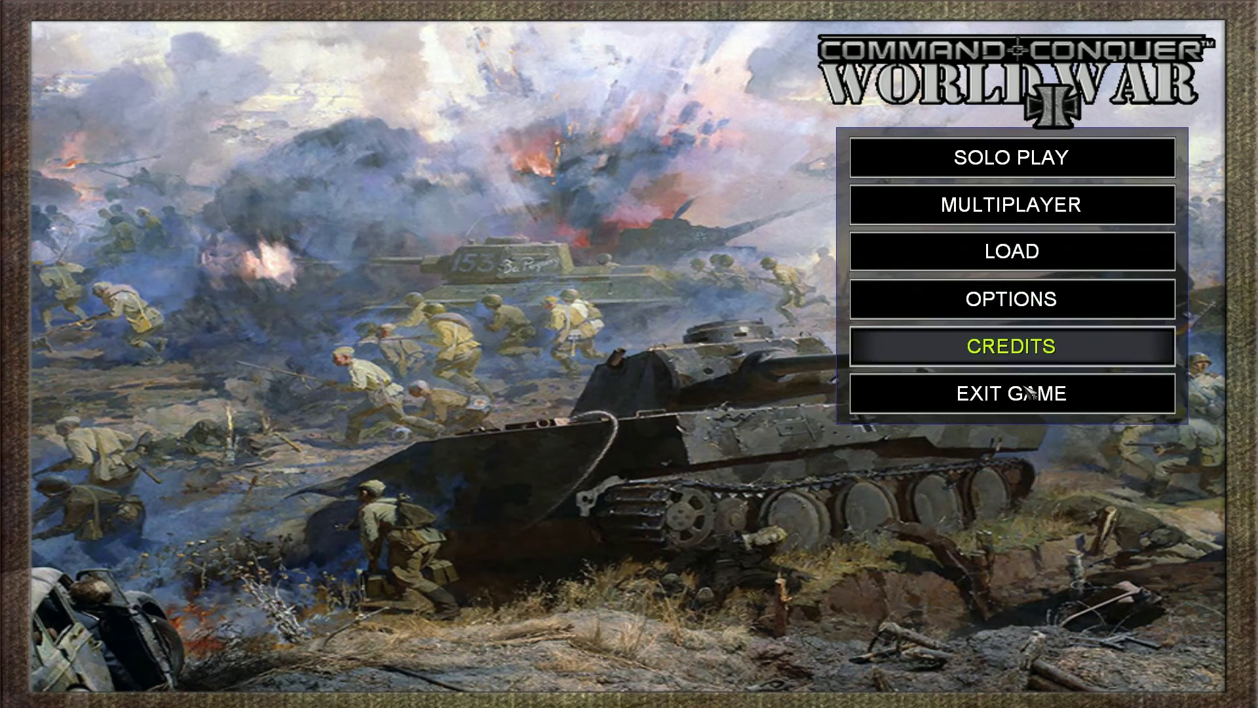
pyautogui.click(1028, 394)
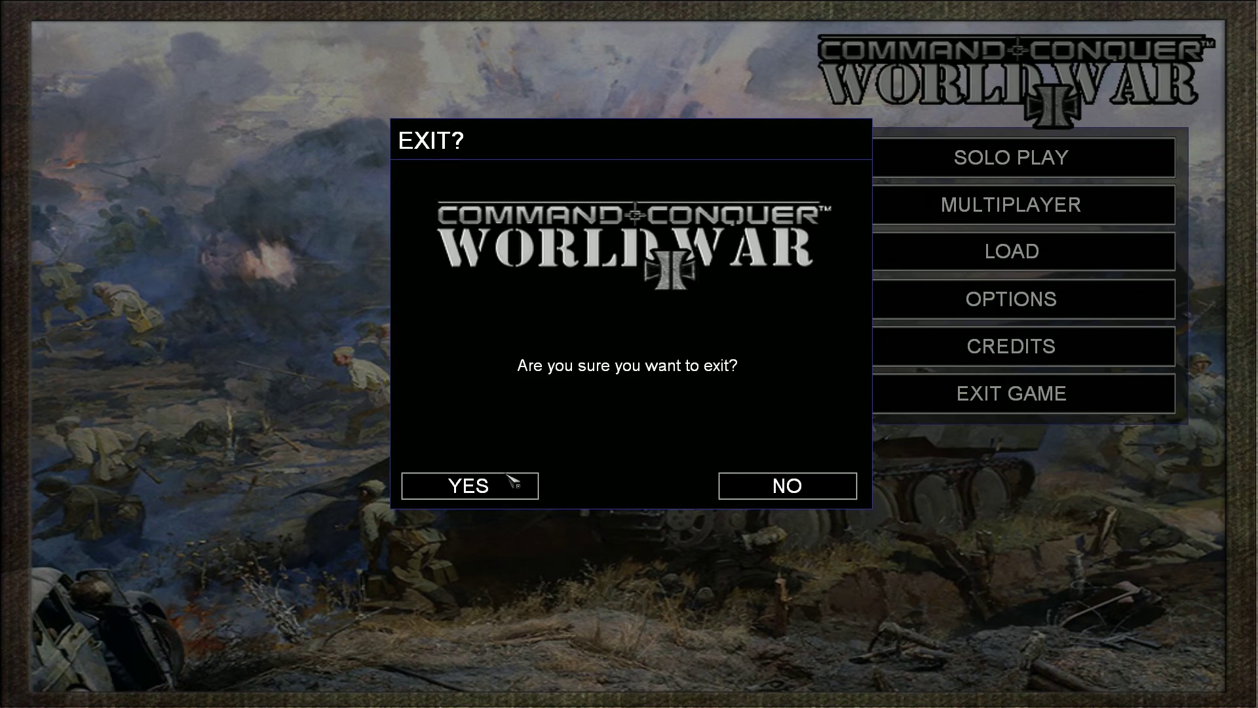